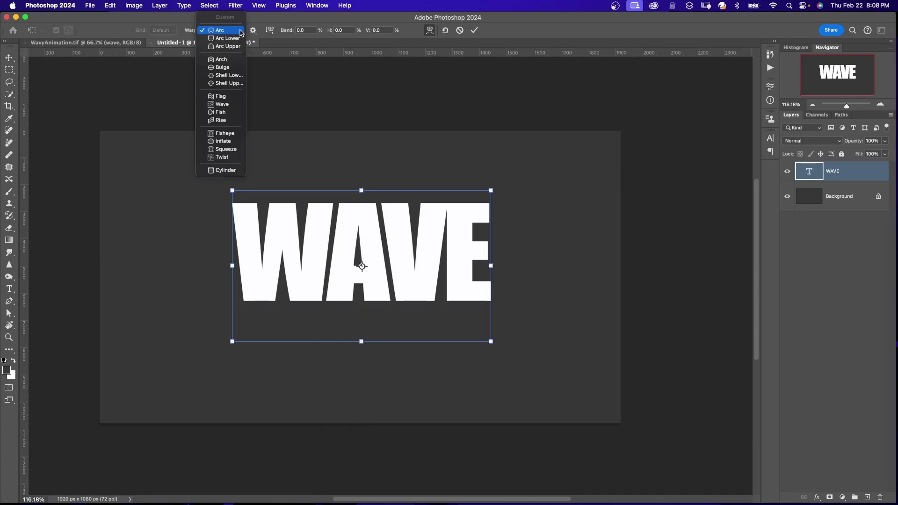
Create a new blank white 1920×1080 px document, Untitled-1
{"action": "left_click", "coordinate": [223, 104]}
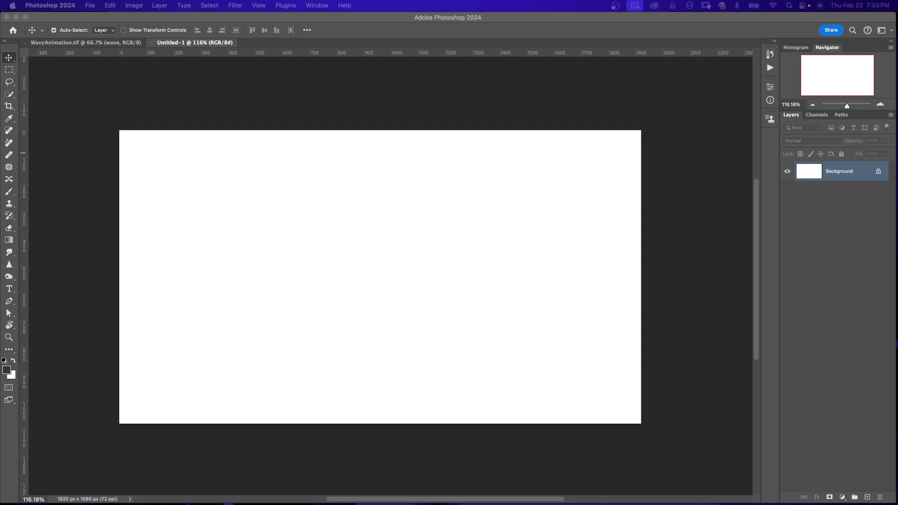
Fill the Background layer with the dark gray foreground colour
{"action": "key", "text": "shift+F5"}
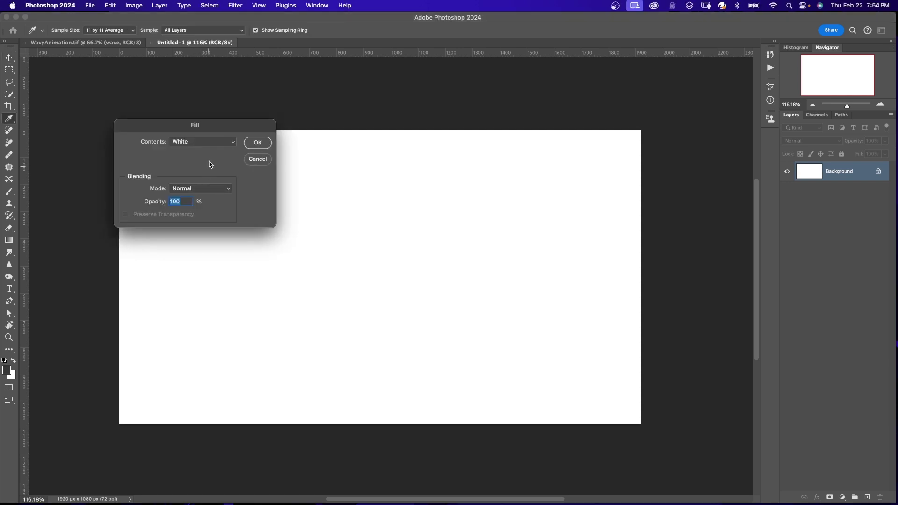
{"action": "left_click", "coordinate": [232, 145]}
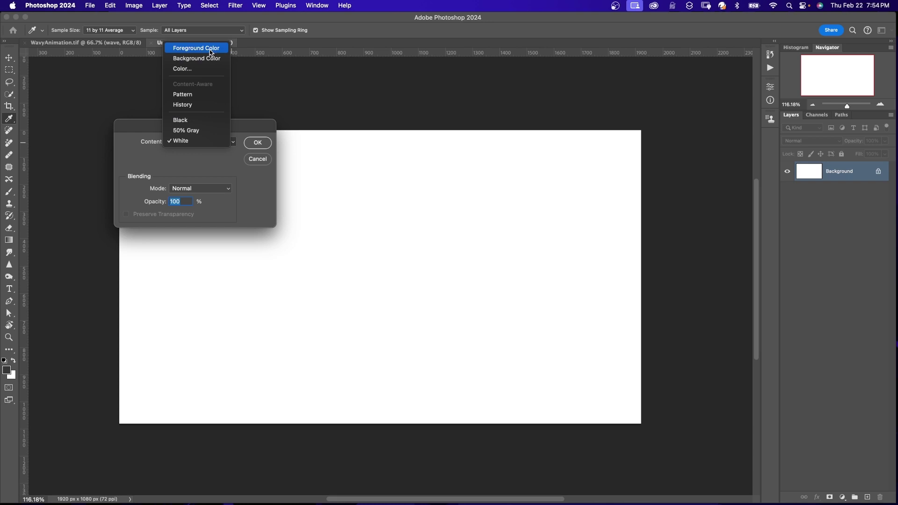
{"action": "left_click", "coordinate": [210, 51]}
{"action": "left_click", "coordinate": [258, 142]}
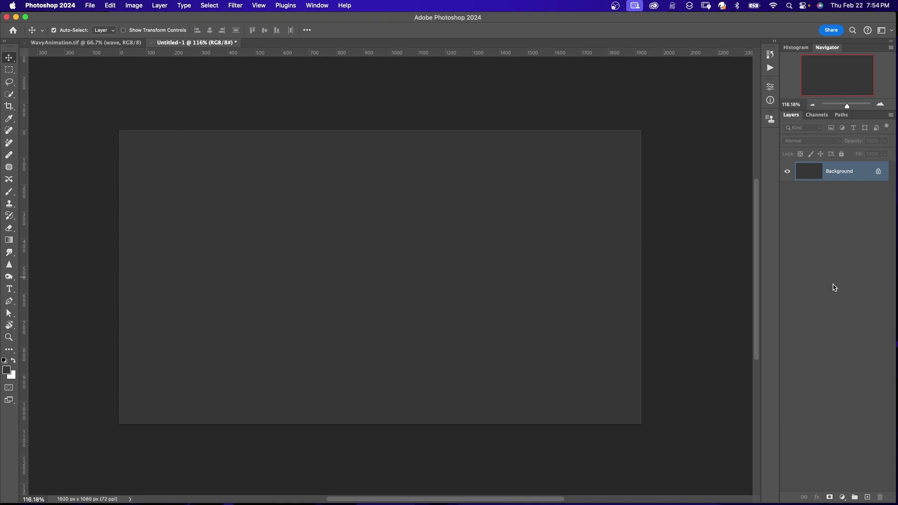
Add a horizontal text layer reading 'WAVE' on the canvas
{"action": "left_click", "coordinate": [10, 289]}
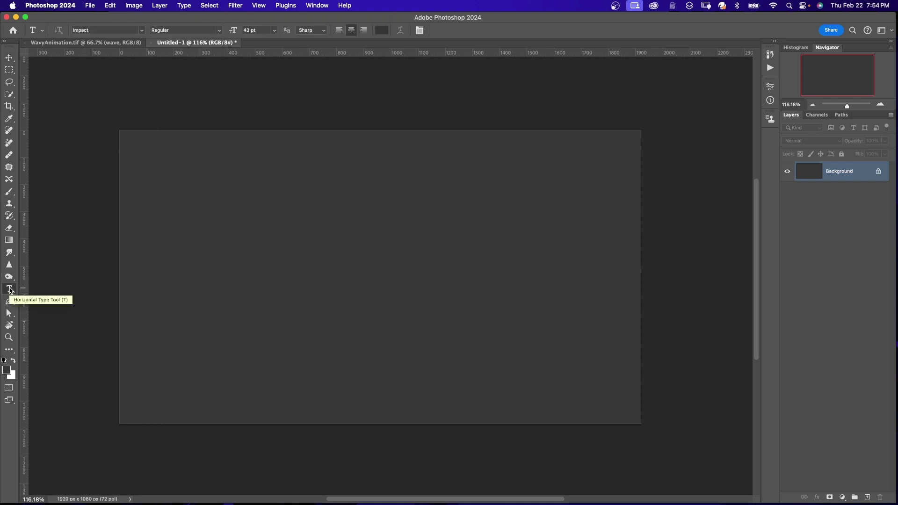
{"action": "left_click", "coordinate": [313, 229]}
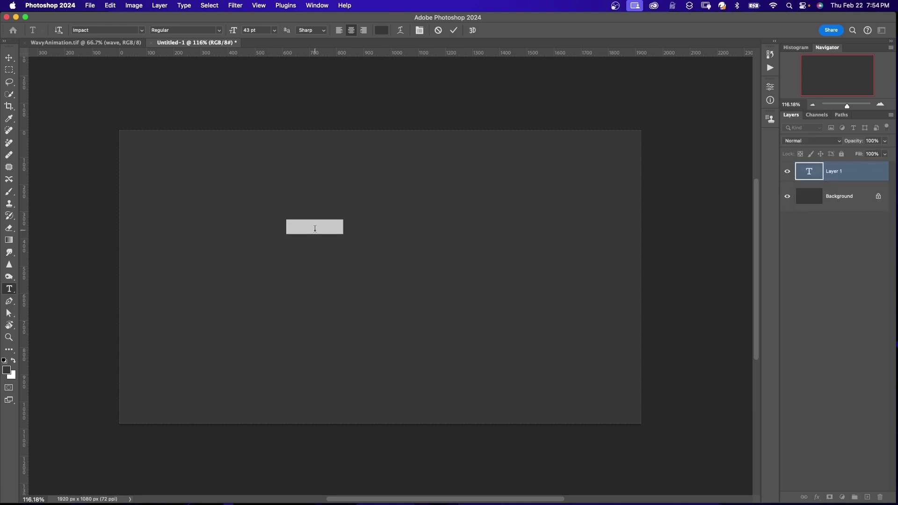
{"action": "left_click_drag", "start_coordinate": [313, 229], "coordinate": [336, 211]}
{"action": "type", "text": "WAVE"}
Enlarge the WAVE text to 455 pt and move it to the canvas centre
{"action": "key", "text": "super+a"}
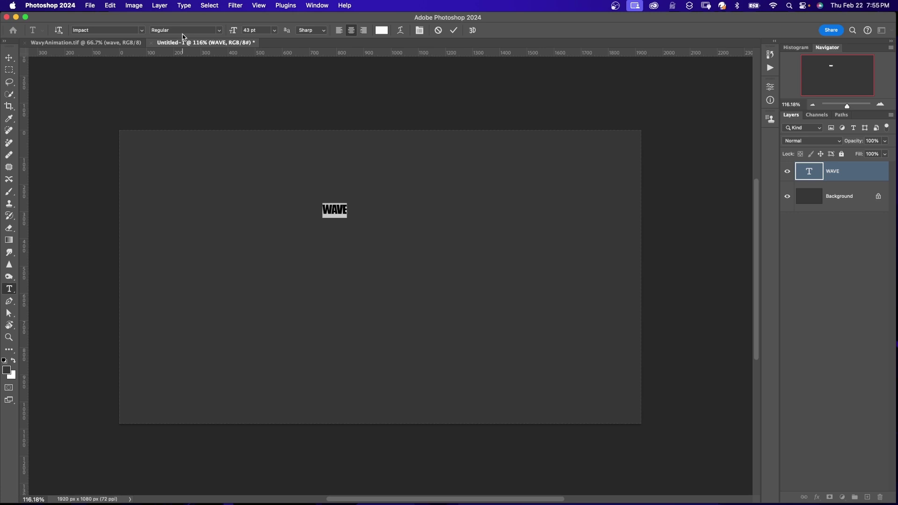
{"action": "left_click_drag", "start_coordinate": [243, 30], "coordinate": [370, 31]}
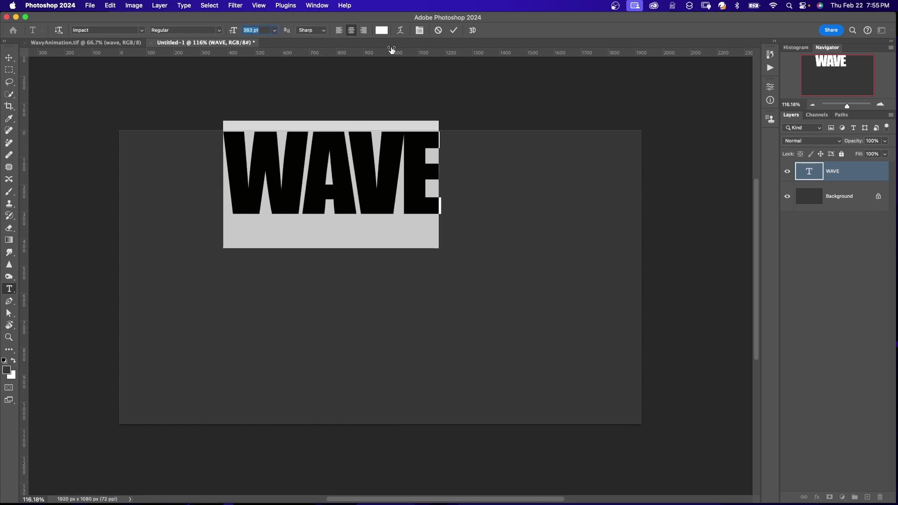
{"action": "left_click", "coordinate": [8, 57]}
{"action": "left_click_drag", "start_coordinate": [266, 133], "coordinate": [318, 220]}
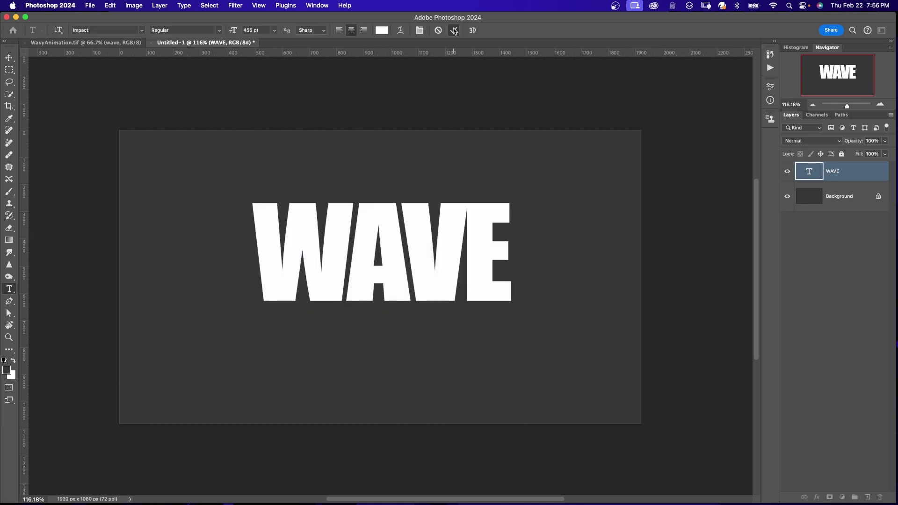
Warp the WAVE text with the Wave style at about 57% bend
{"action": "key", "text": "v"}
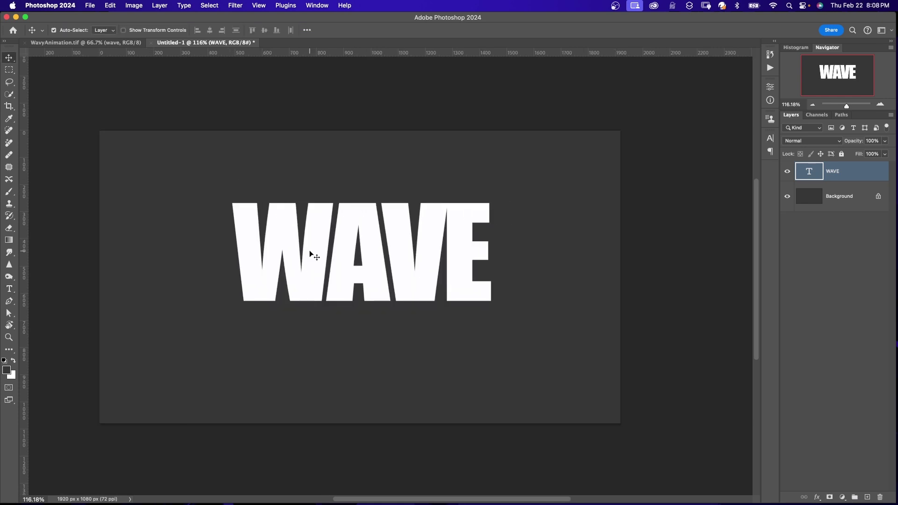
{"action": "key", "text": "ctrl+t"}
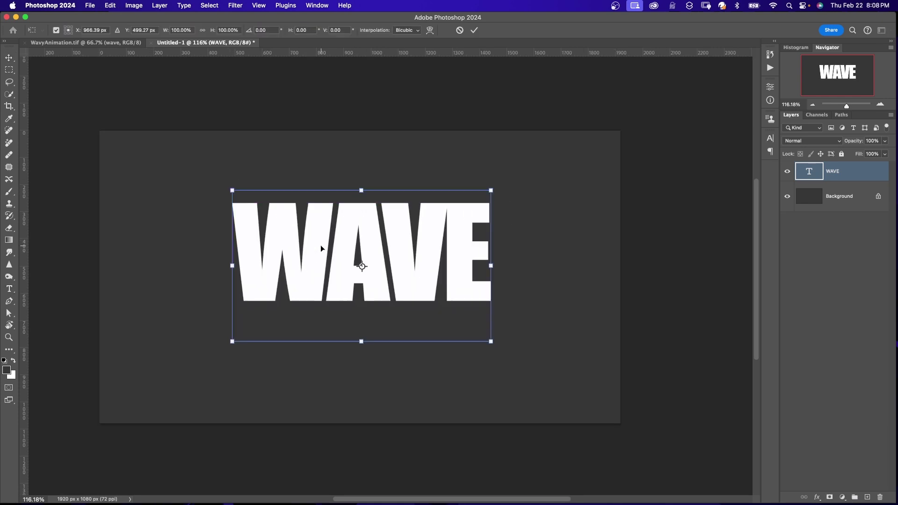
{"action": "right_click", "coordinate": [321, 245]}
{"action": "left_click", "coordinate": [334, 322]}
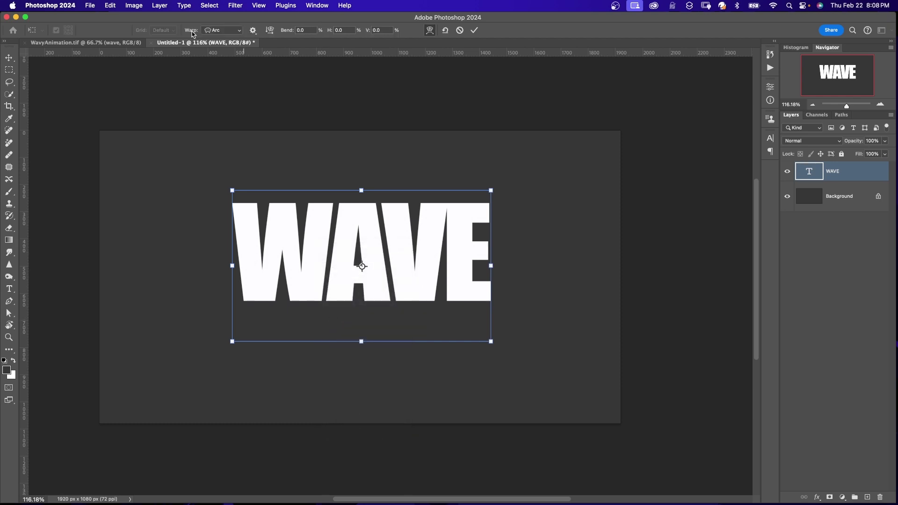
{"action": "left_click", "coordinate": [240, 31]}
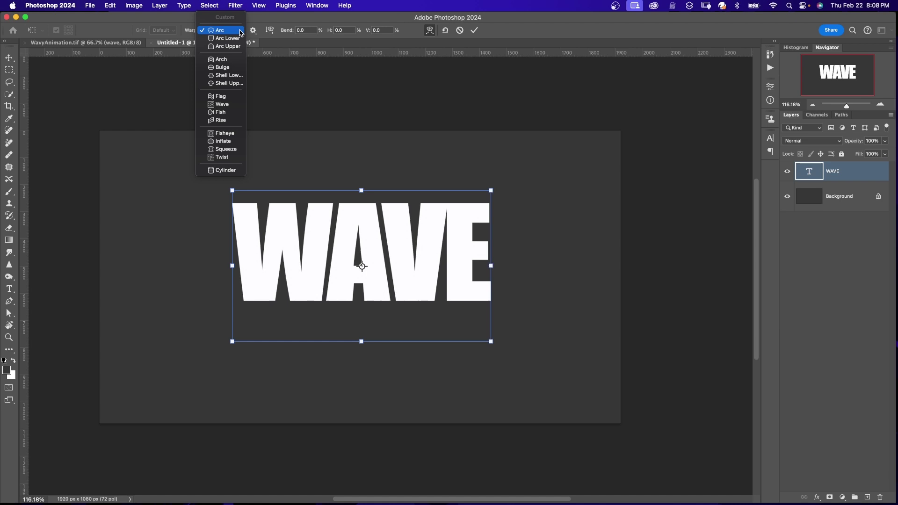
{"action": "left_click", "coordinate": [224, 104]}
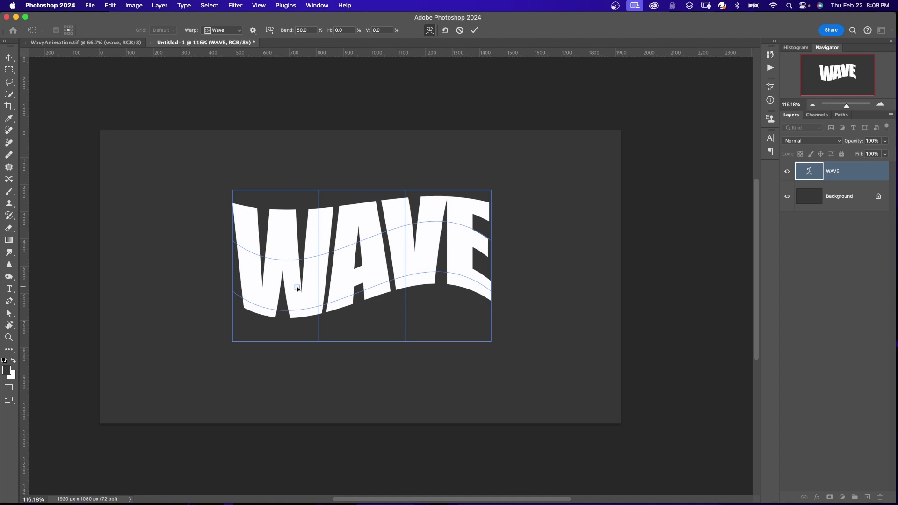
{"action": "mouse_move", "coordinate": [296, 285]}
{"action": "left_mouse_down"}
{"action": "mouse_move", "coordinate": [295, 299]}
{"action": "mouse_move", "coordinate": [295, 265]}
{"action": "mouse_move", "coordinate": [299, 289]}
{"action": "left_mouse_up"}
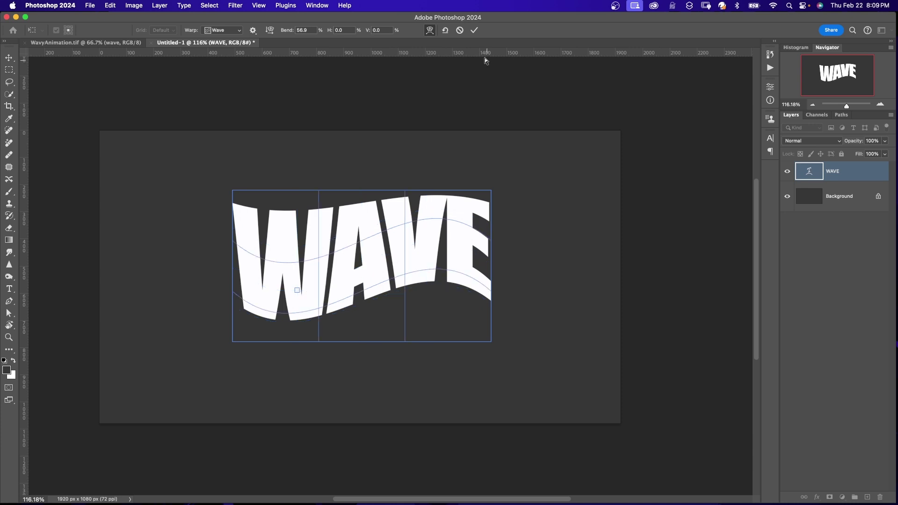
{"action": "left_click", "coordinate": [474, 30]}
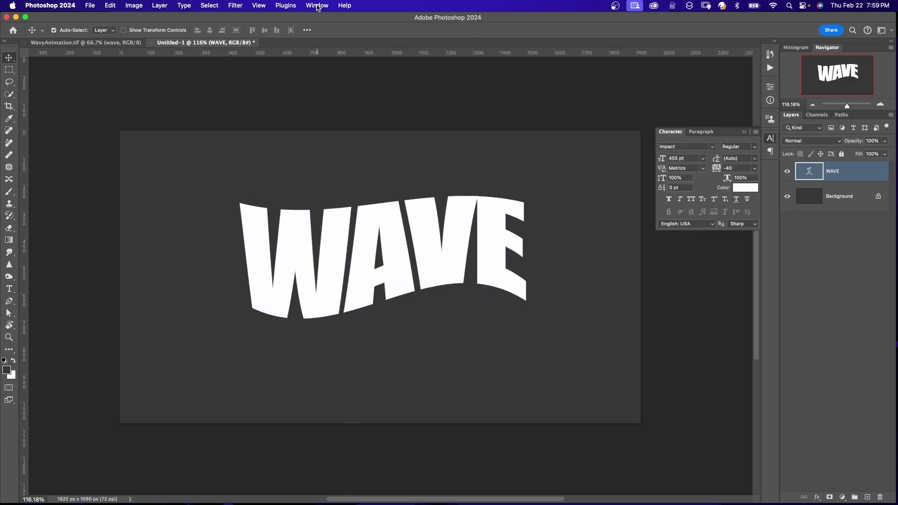
Change the WAVE text's tracking from -40 to -20 in the Character panel
{"action": "left_click", "coordinate": [317, 5]}
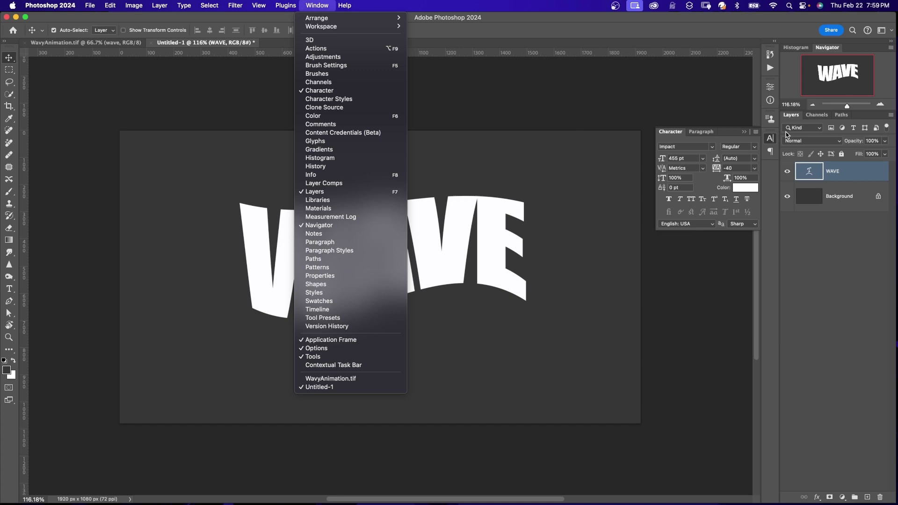
{"action": "left_click", "coordinate": [685, 139]}
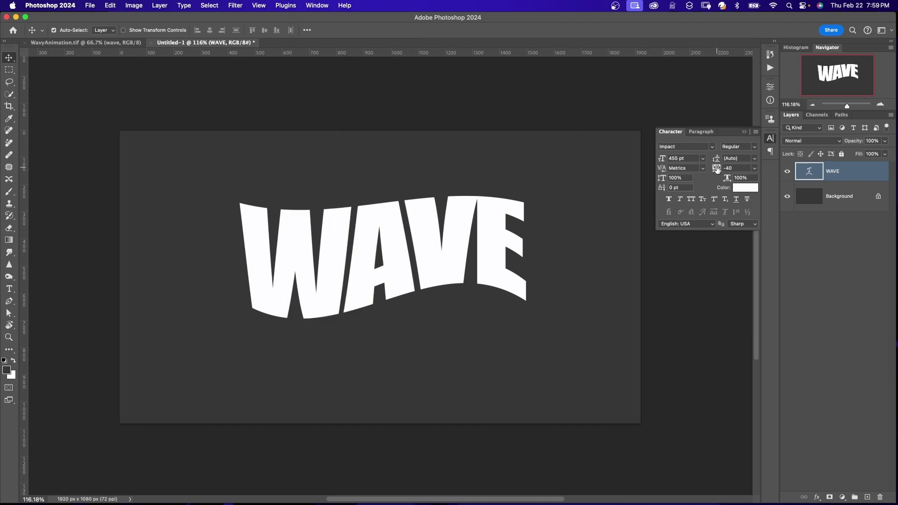
{"action": "left_click_drag", "start_coordinate": [718, 169], "coordinate": [715, 170]}
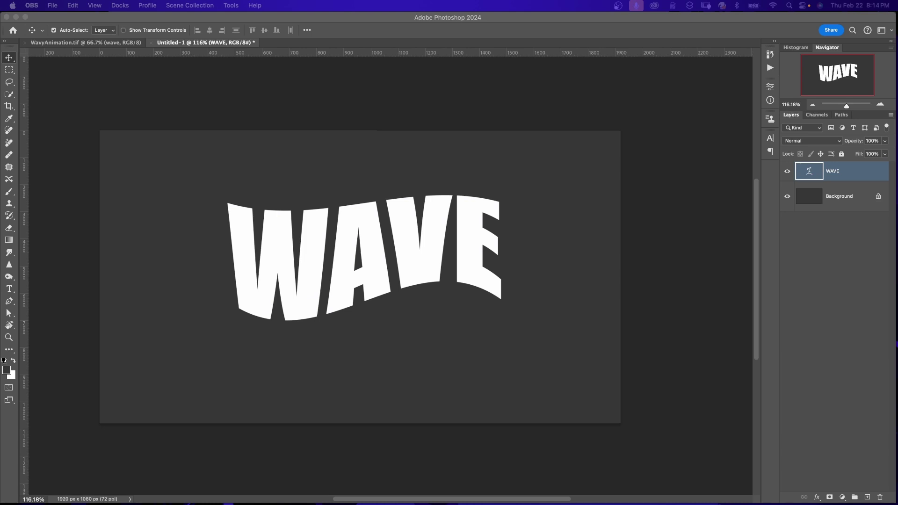
{"action": "left_click", "coordinate": [815, 173]}
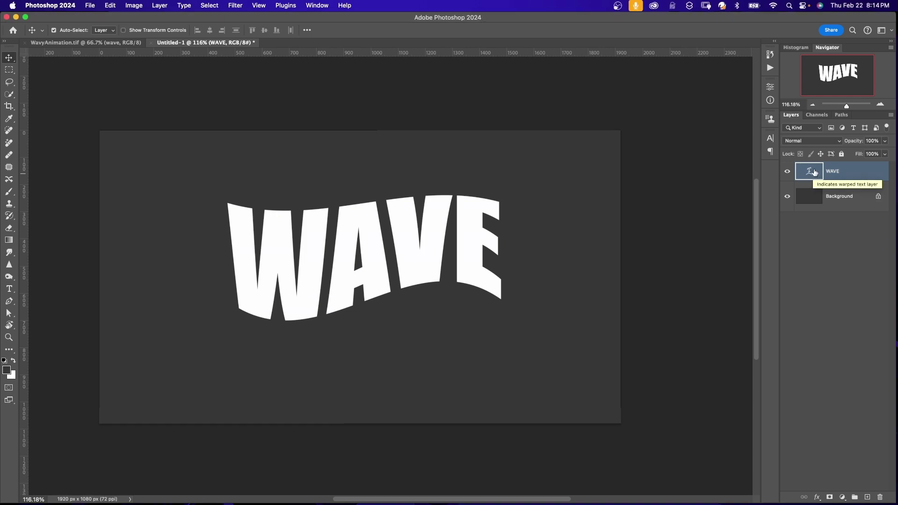
{"action": "right_click", "coordinate": [815, 172]}
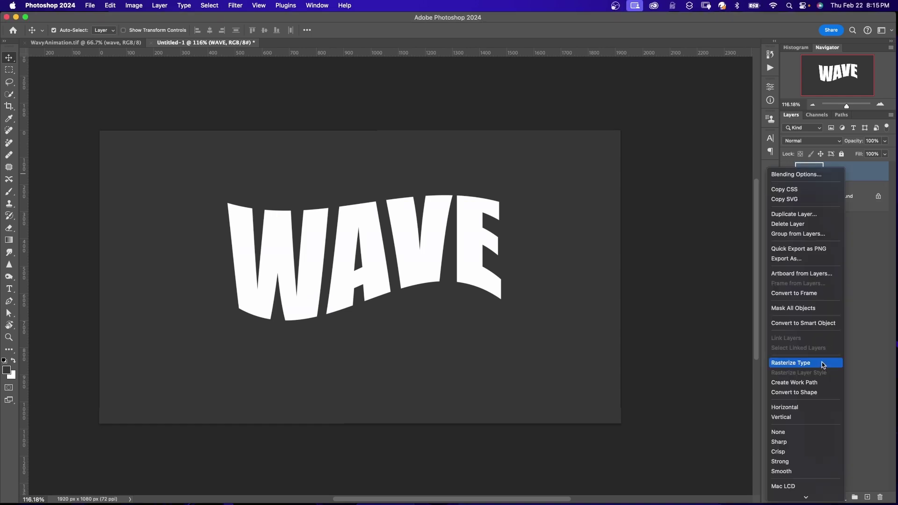
Create a video timeline and set a first Text Warp keyframe at 0;00;00;00
{"action": "left_click", "coordinate": [318, 6]}
{"action": "left_click", "coordinate": [318, 5]}
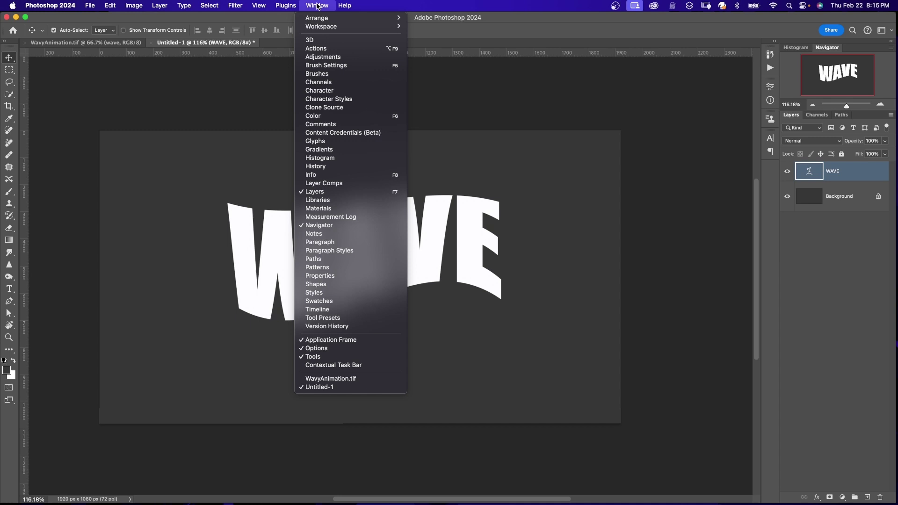
{"action": "left_click", "coordinate": [313, 309]}
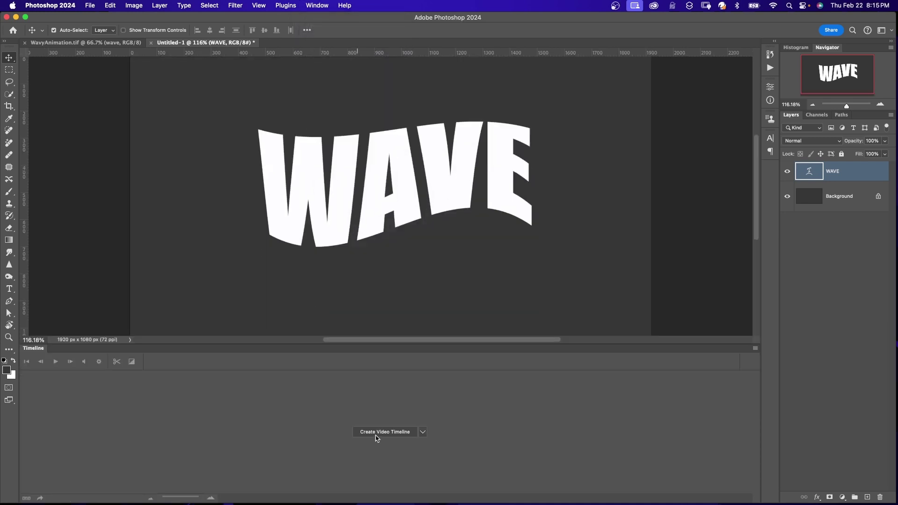
{"action": "left_click", "coordinate": [377, 431]}
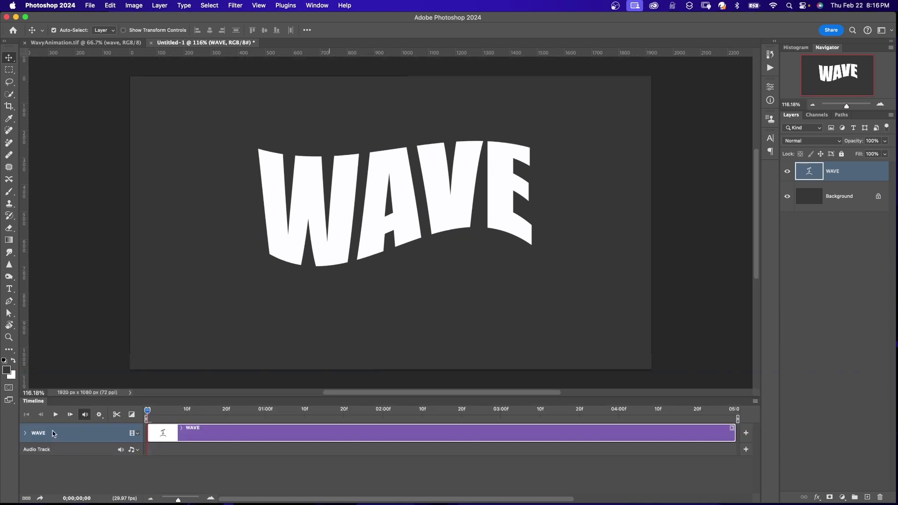
{"action": "left_click", "coordinate": [25, 433]}
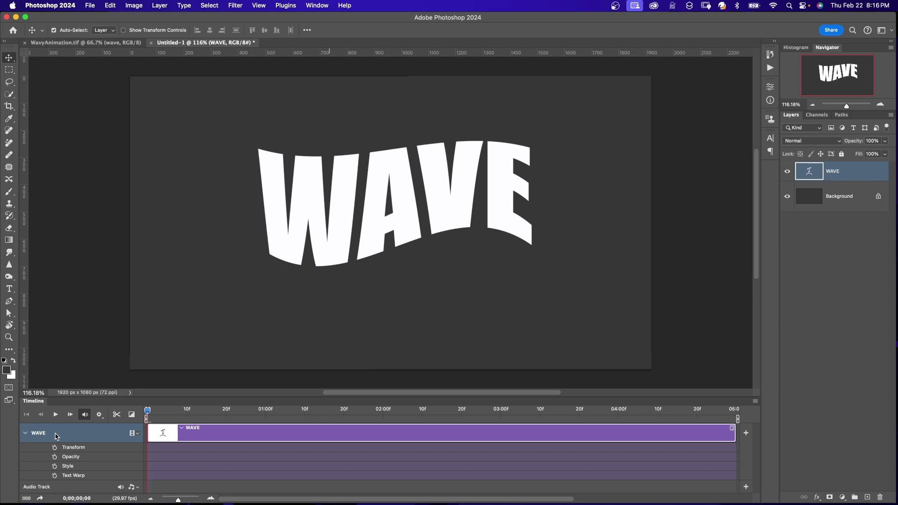
{"action": "left_click", "coordinate": [55, 476]}
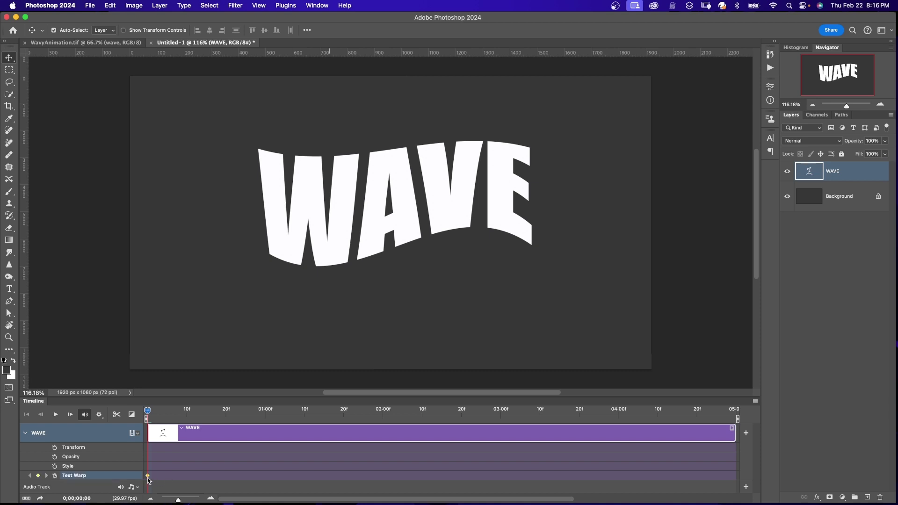
Invert the WAVE text's Wave warp to a -56.6% bend at the first keyframe
{"action": "key", "text": "super+t"}
{"action": "right_click", "coordinate": [332, 211]}
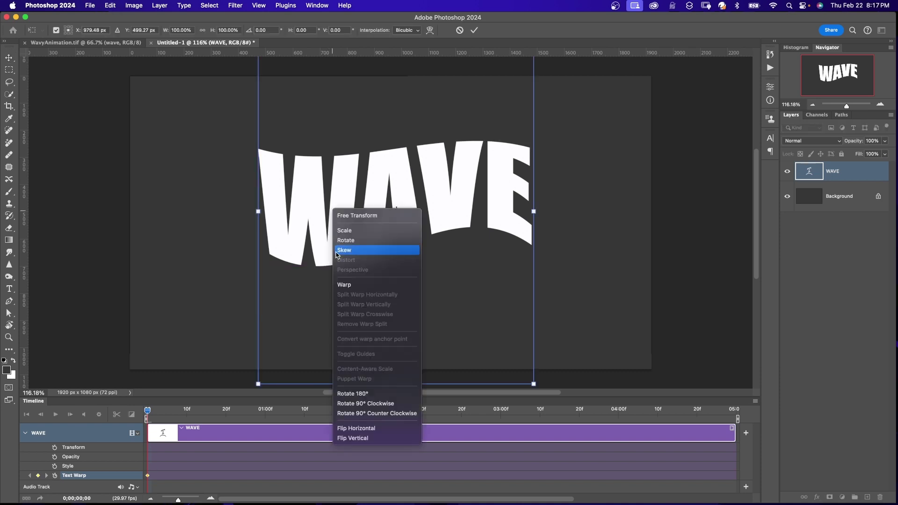
{"action": "left_click", "coordinate": [338, 282]}
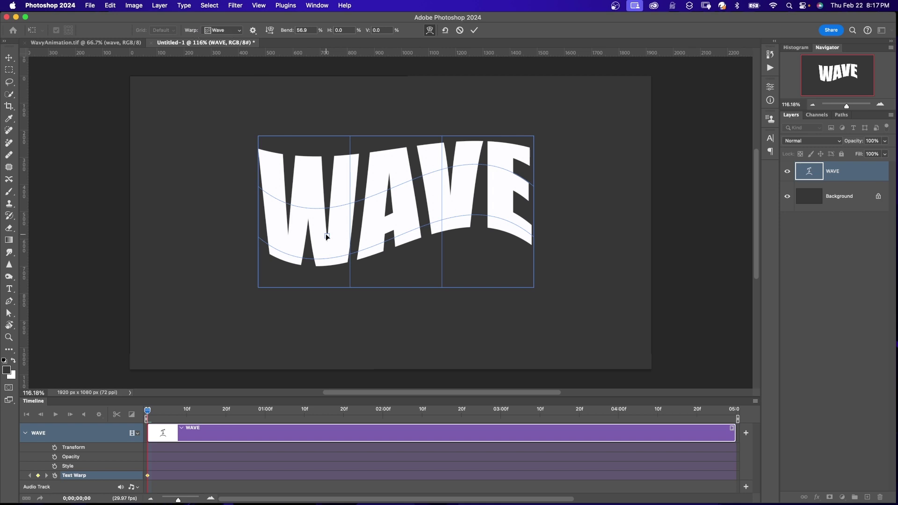
{"action": "left_click_drag", "start_coordinate": [326, 234], "coordinate": [322, 186]}
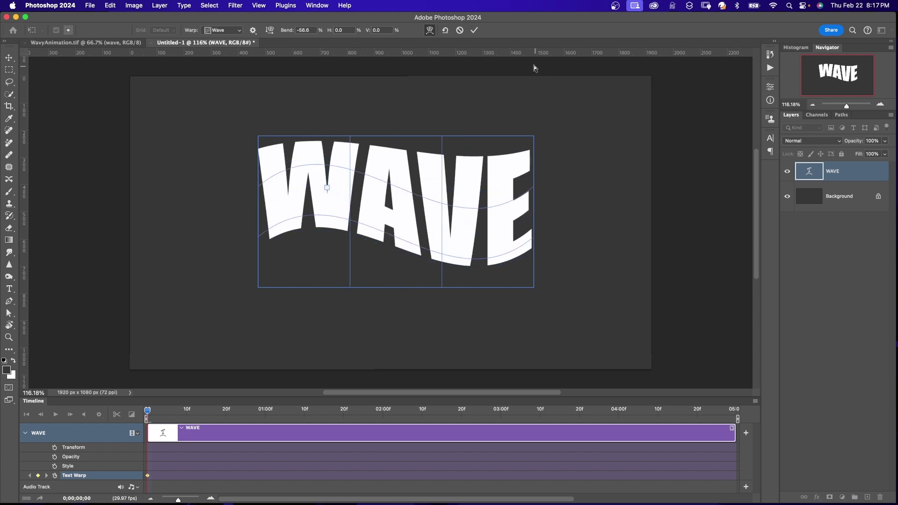
{"action": "left_click", "coordinate": [474, 31]}
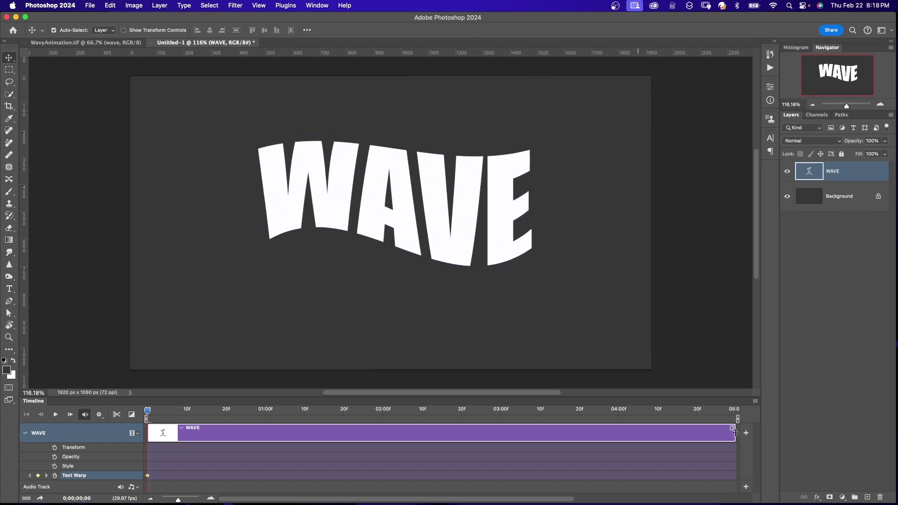
Trim the clip to 3 seconds and set a 75.4% bend warp keyframe at 1;16
{"action": "left_click_drag", "start_coordinate": [734, 432], "coordinate": [504, 424]}
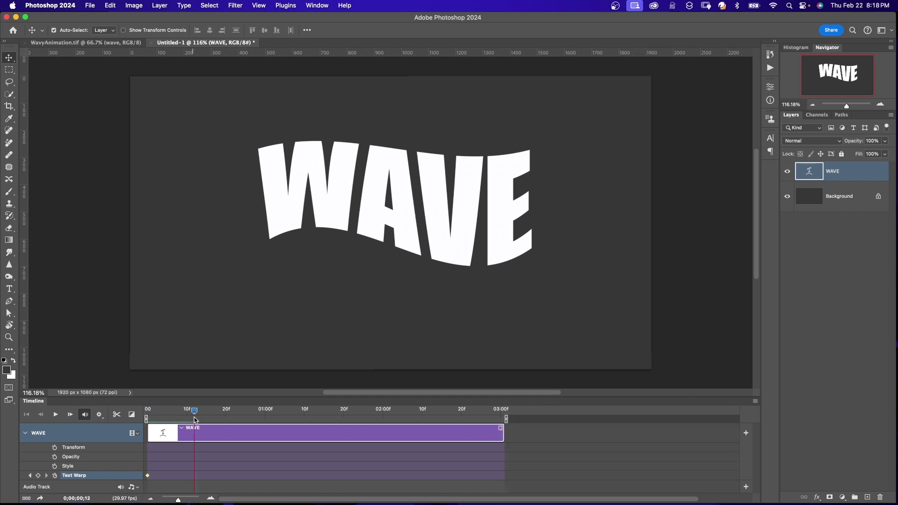
{"action": "left_click_drag", "start_coordinate": [201, 412], "coordinate": [329, 433]}
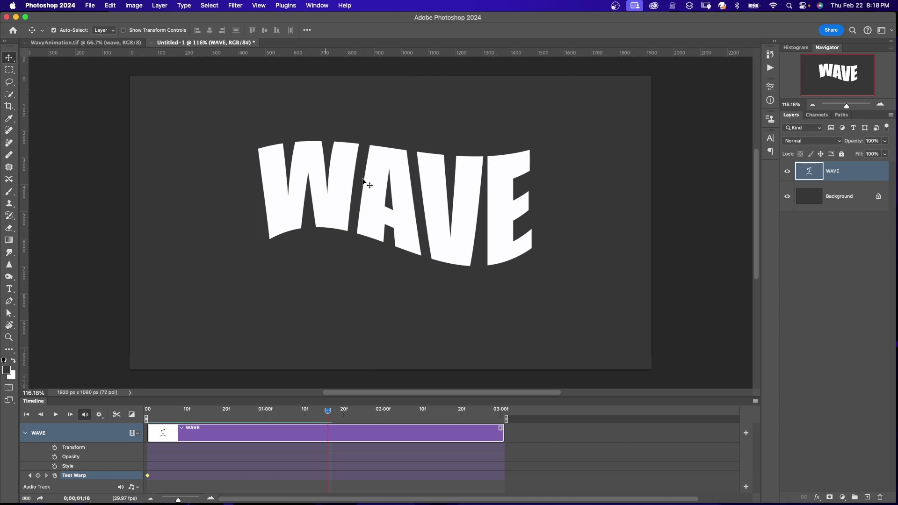
{"action": "key", "text": "super+t"}
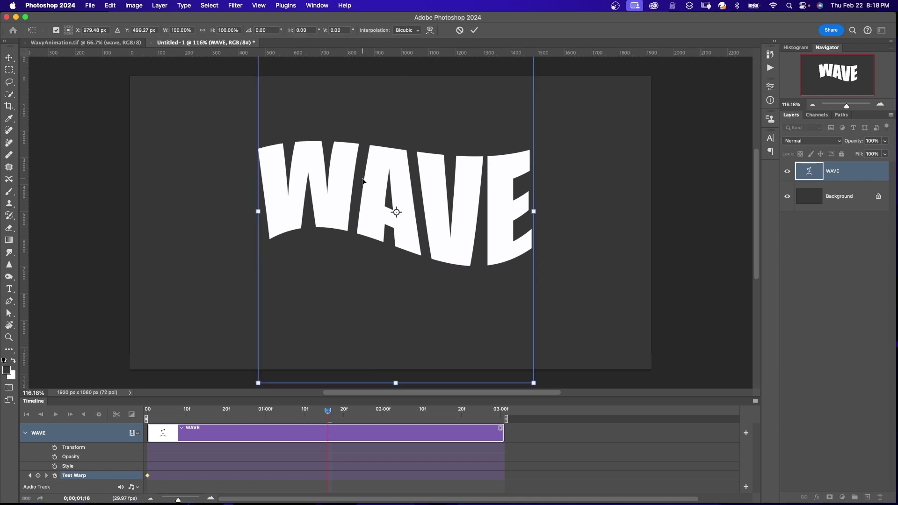
{"action": "right_click", "coordinate": [363, 163]}
{"action": "left_click", "coordinate": [379, 237]}
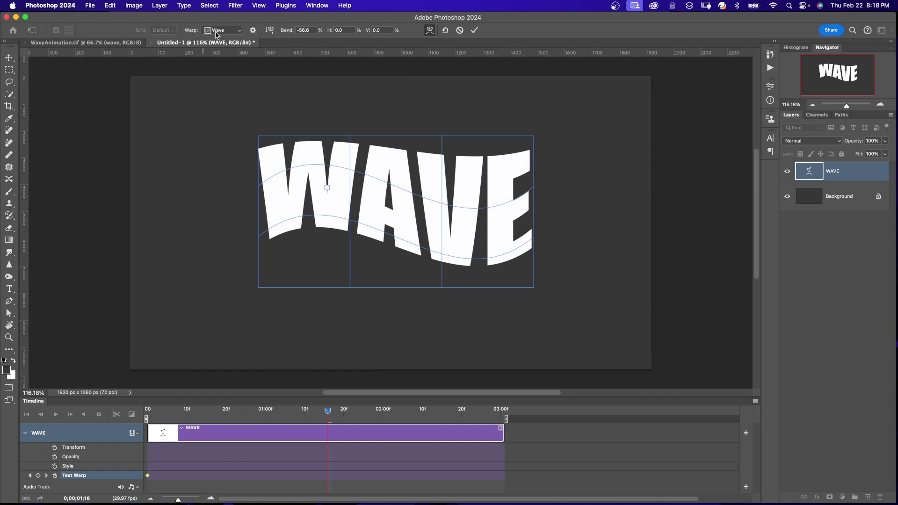
{"action": "left_click_drag", "start_coordinate": [326, 186], "coordinate": [328, 243]}
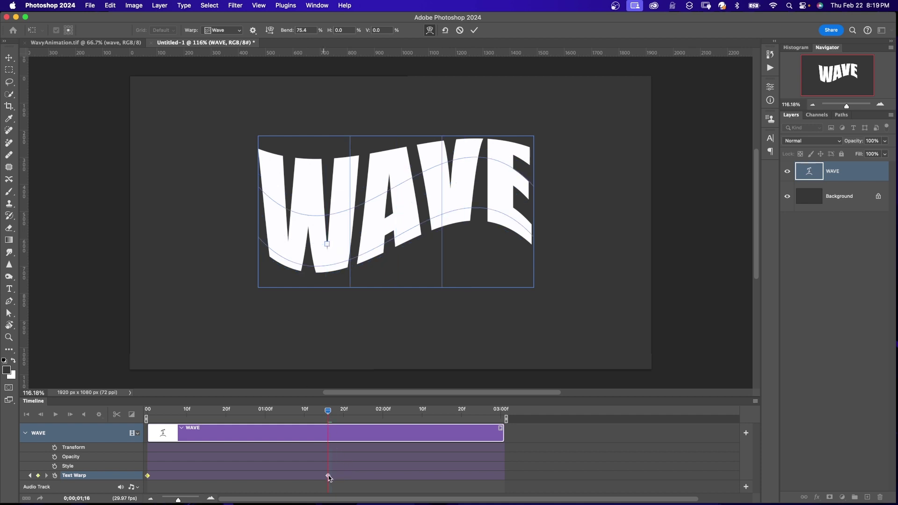
{"action": "left_click", "coordinate": [474, 30]}
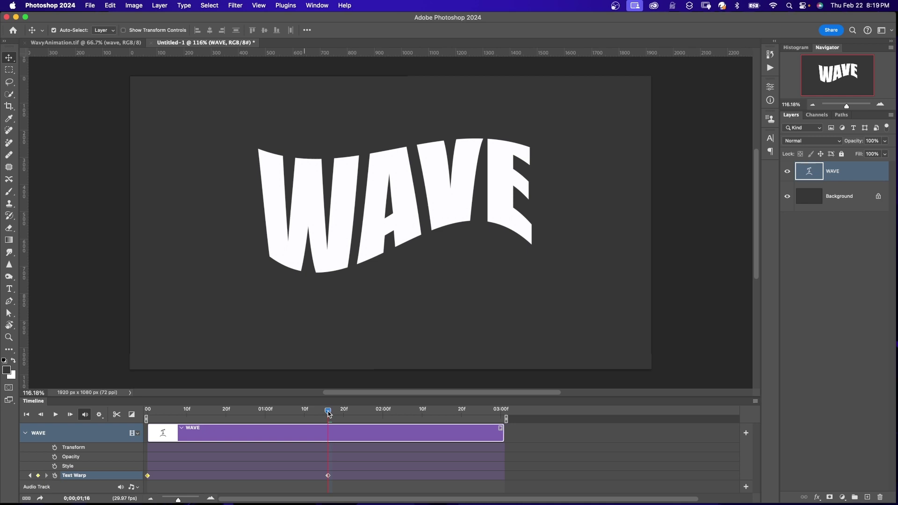
Add a Text Warp keyframe at 3;00 and paste the first keyframe's warp into it
{"action": "left_click_drag", "start_coordinate": [329, 414], "coordinate": [501, 432]}
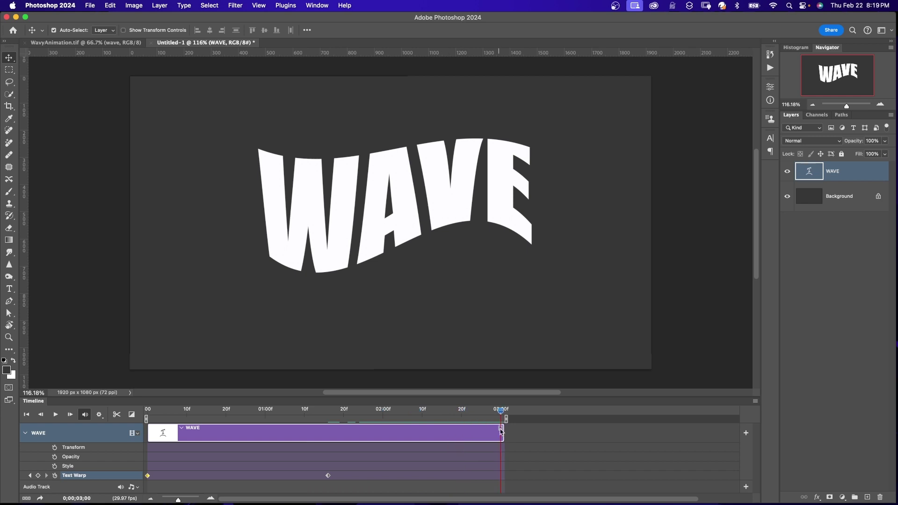
{"action": "left_click", "coordinate": [39, 476]}
{"action": "left_click", "coordinate": [148, 475]}
{"action": "left_click", "coordinate": [502, 476]}
{"action": "scroll", "coordinate": [504, 474], "scroll_direction": "right", "scroll_amount": 1}
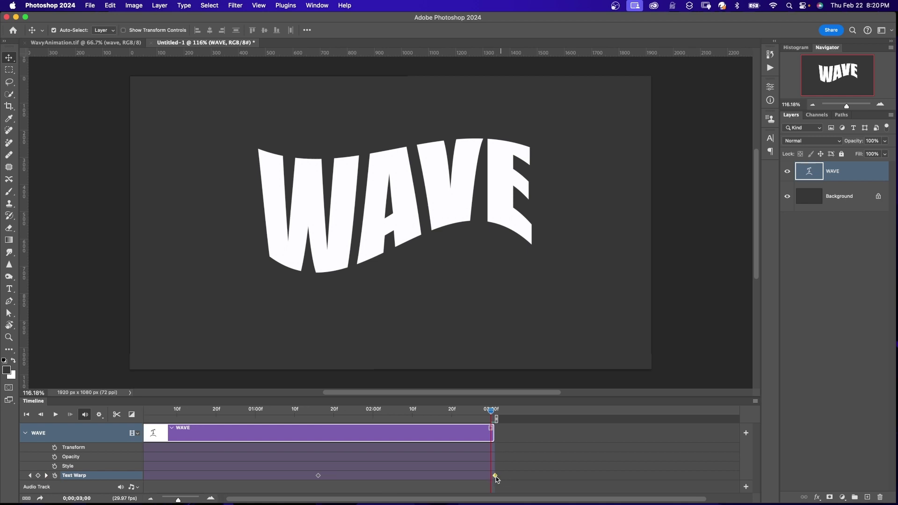
{"action": "right_click", "coordinate": [495, 476]}
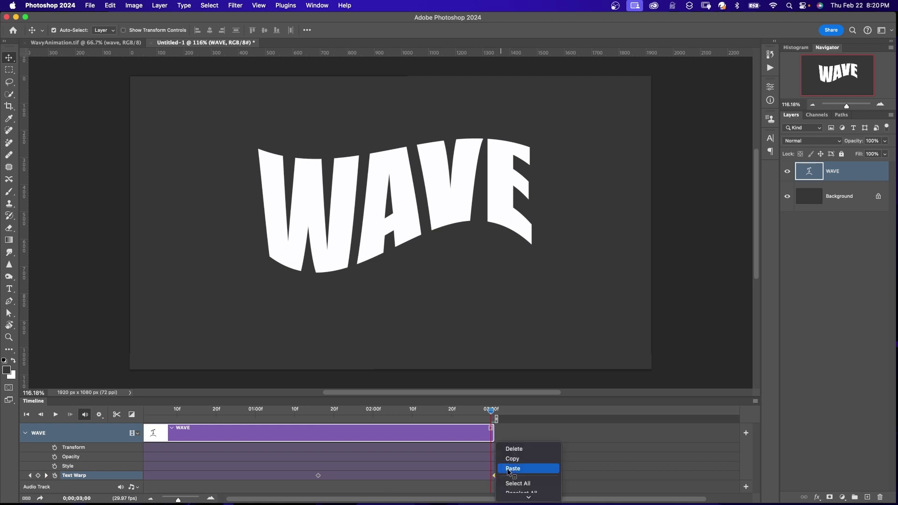
{"action": "left_click", "coordinate": [512, 468]}
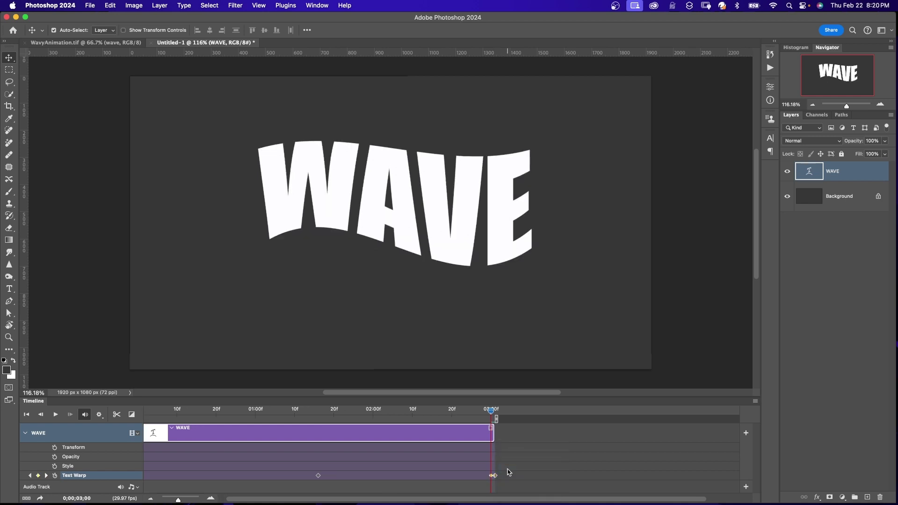
{"action": "left_click", "coordinate": [99, 415]}
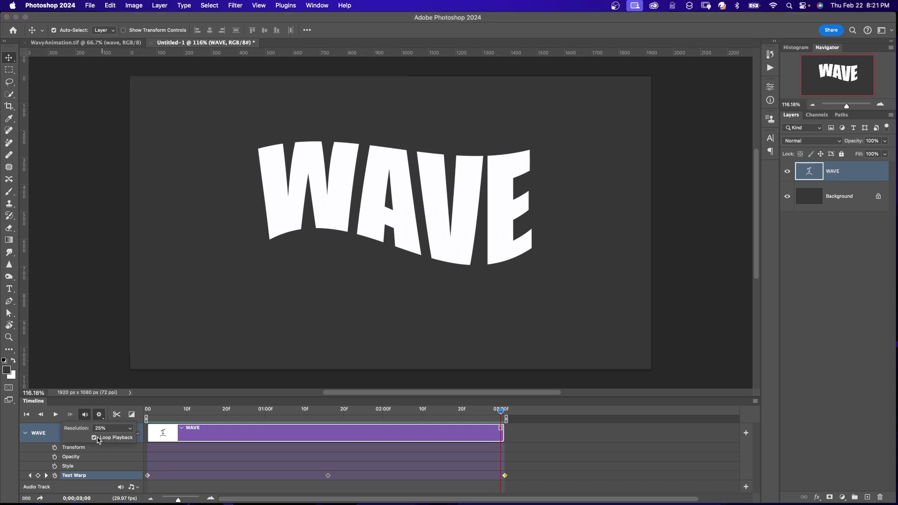
{"action": "left_click", "coordinate": [55, 415]}
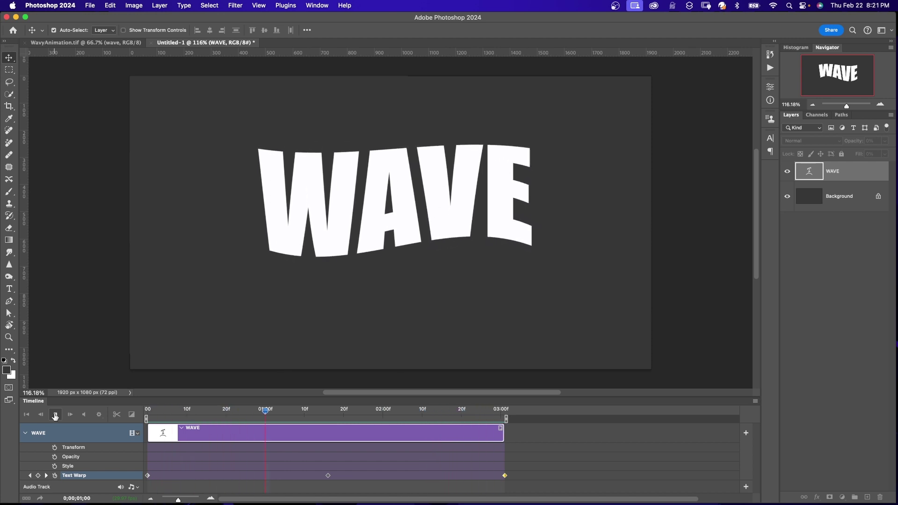
{"action": "left_click", "coordinate": [55, 416]}
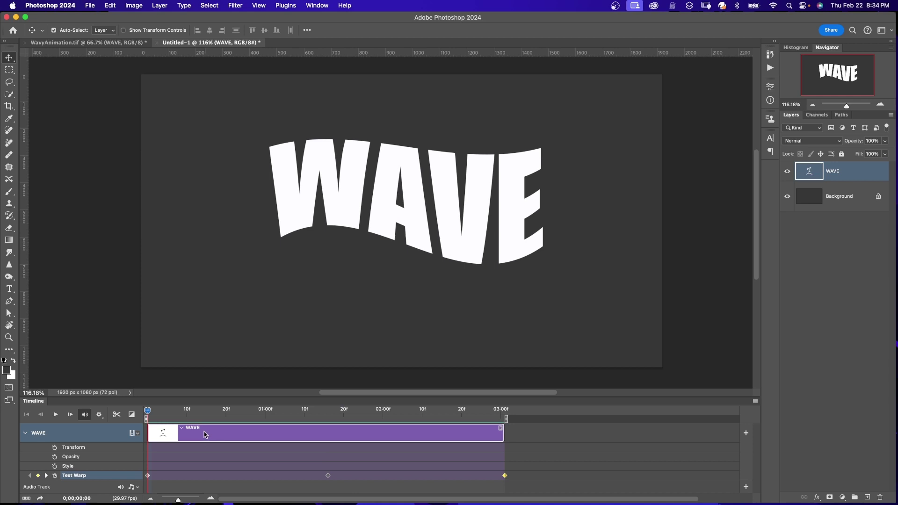
Open Save for Web (Legacy), keep GIF 128 Dithered looping Forever, and preview the animation
{"action": "left_click", "coordinate": [88, 6]}
{"action": "mouse_move", "coordinate": [206, 156]}
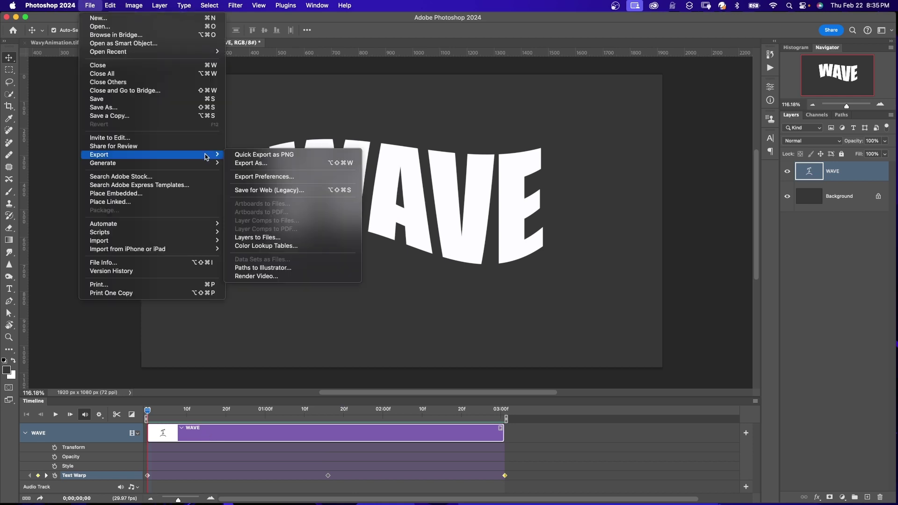
{"action": "left_click", "coordinate": [258, 191]}
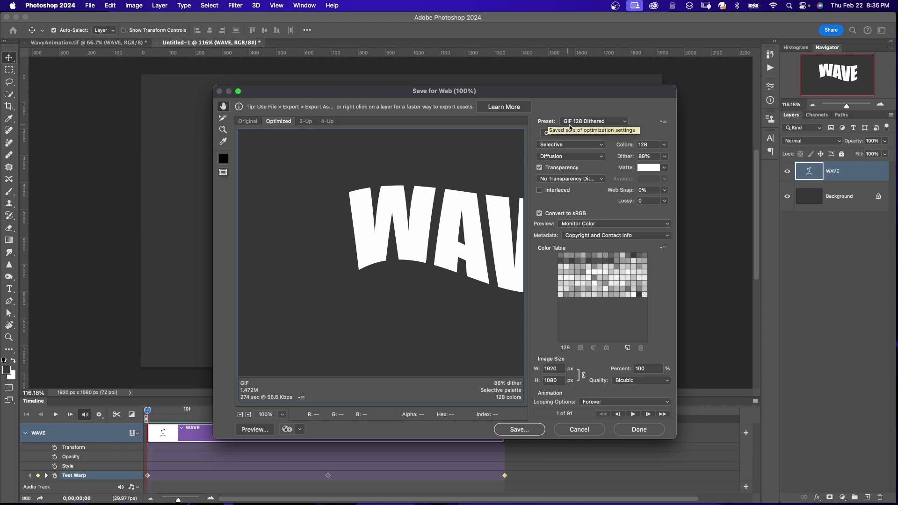
{"action": "left_click", "coordinate": [607, 134]}
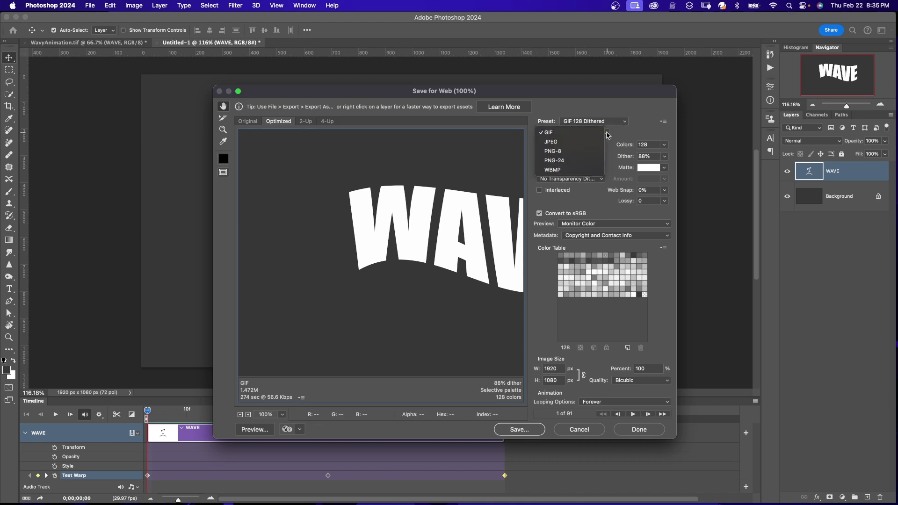
{"action": "left_click", "coordinate": [607, 135]}
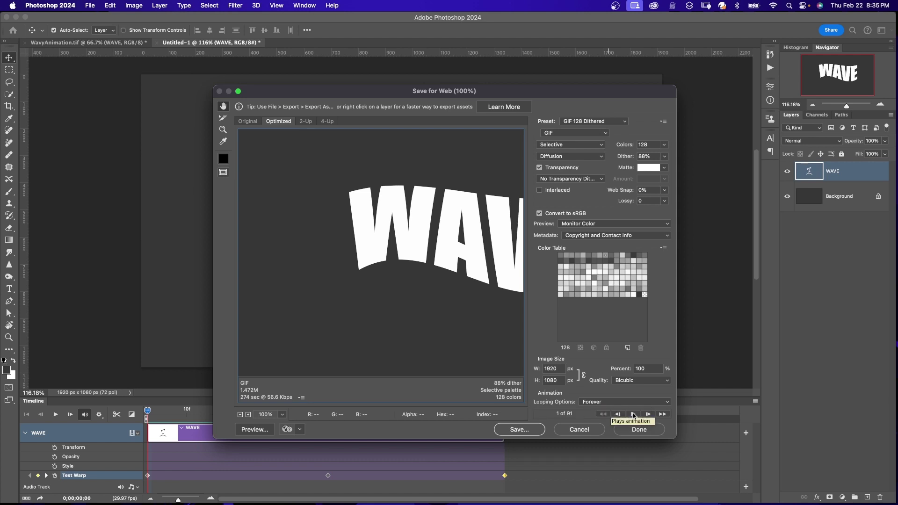
{"action": "left_click", "coordinate": [633, 415]}
Confirm saving the optimized looping WAVE GIF, bringing up the save dialog for Untitled-1.gif in Downloads
{"action": "left_click", "coordinate": [519, 429]}
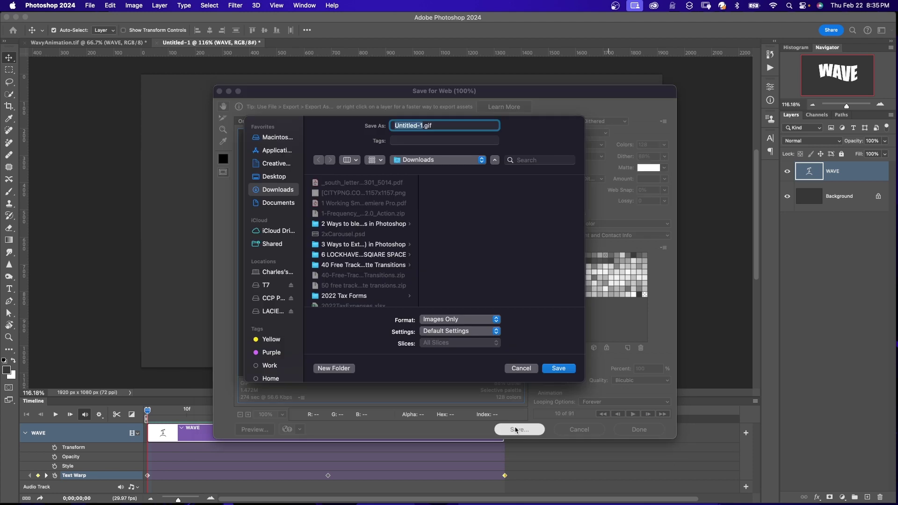